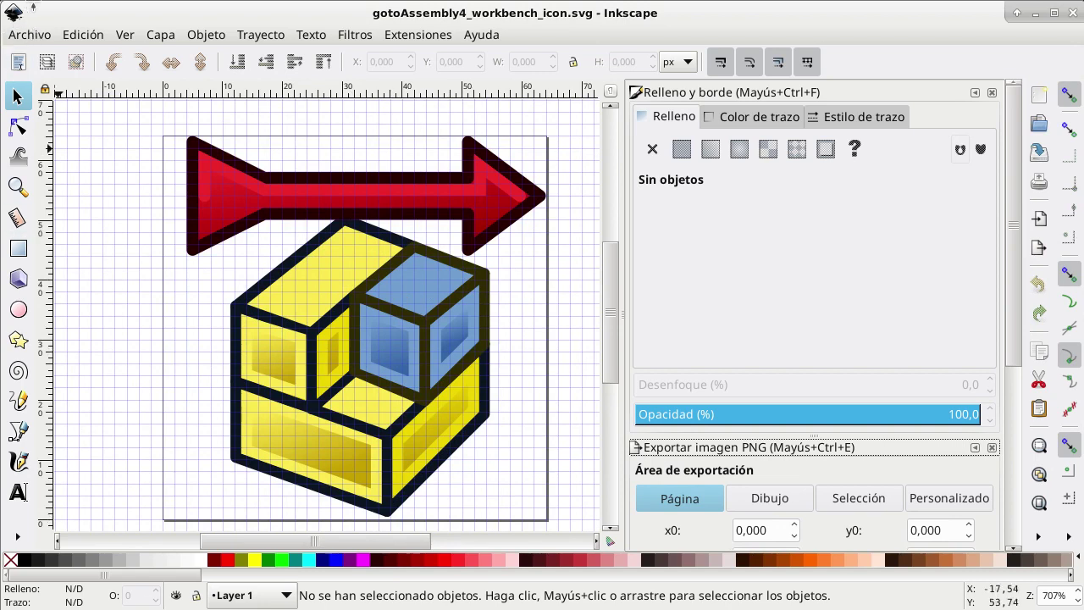
Create Documento nuevo 4 via Archivo > Nuevo and resize its window to nearly full screen.
click(37, 39)
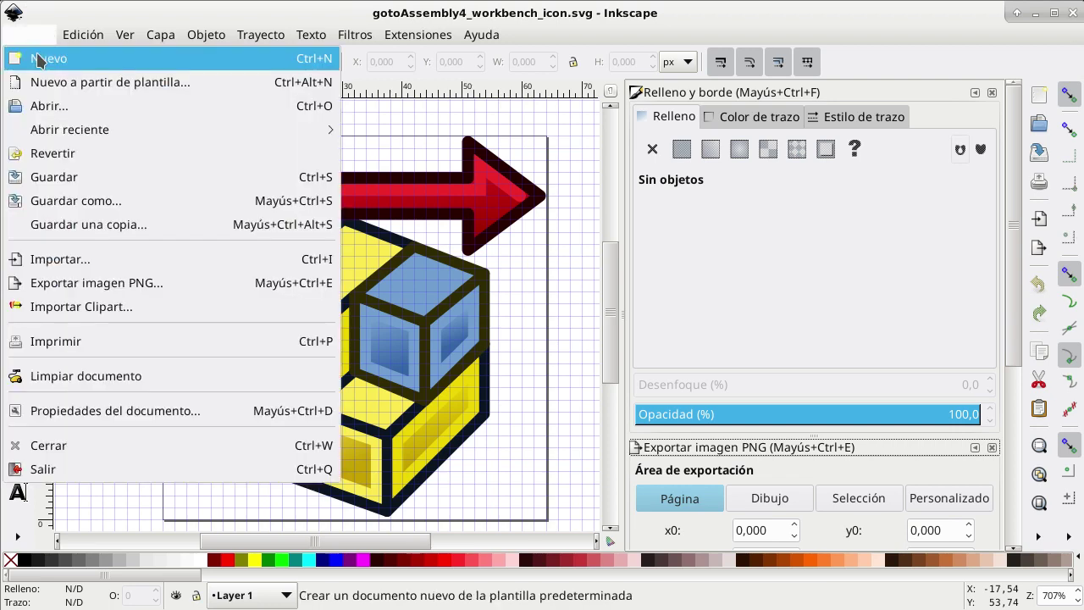
click(37, 59)
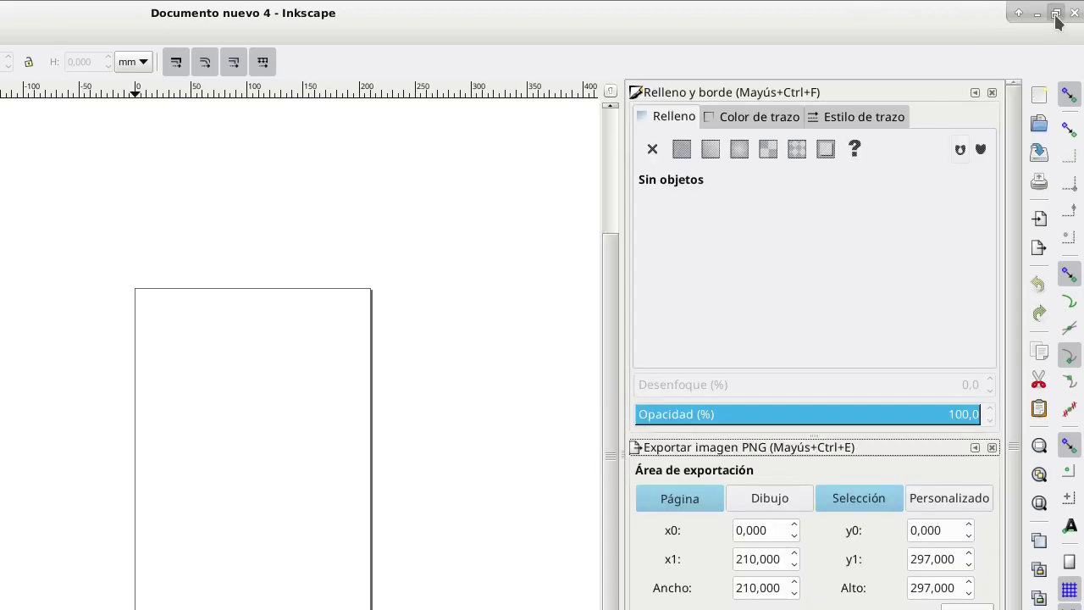
mouse_move(987, 23)
mouse_down()
mouse_move(839, 56)
mouse_move(834, 19)
mouse_move(824, 17)
mouse_up()
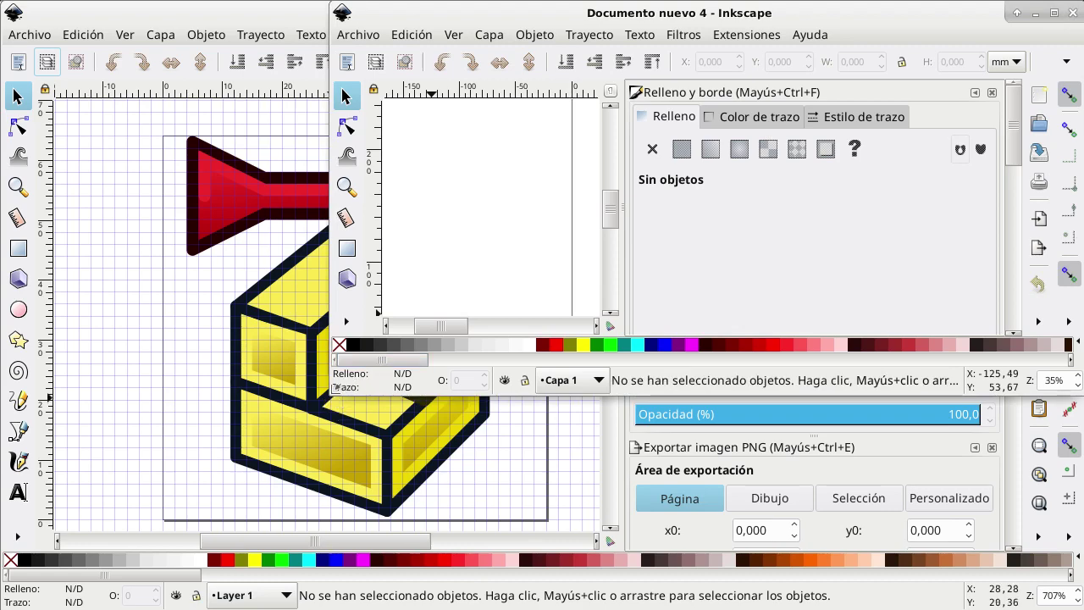
mouse_move(333, 390)
mouse_down()
mouse_move(9, 561)
mouse_move(1, 606)
mouse_up()
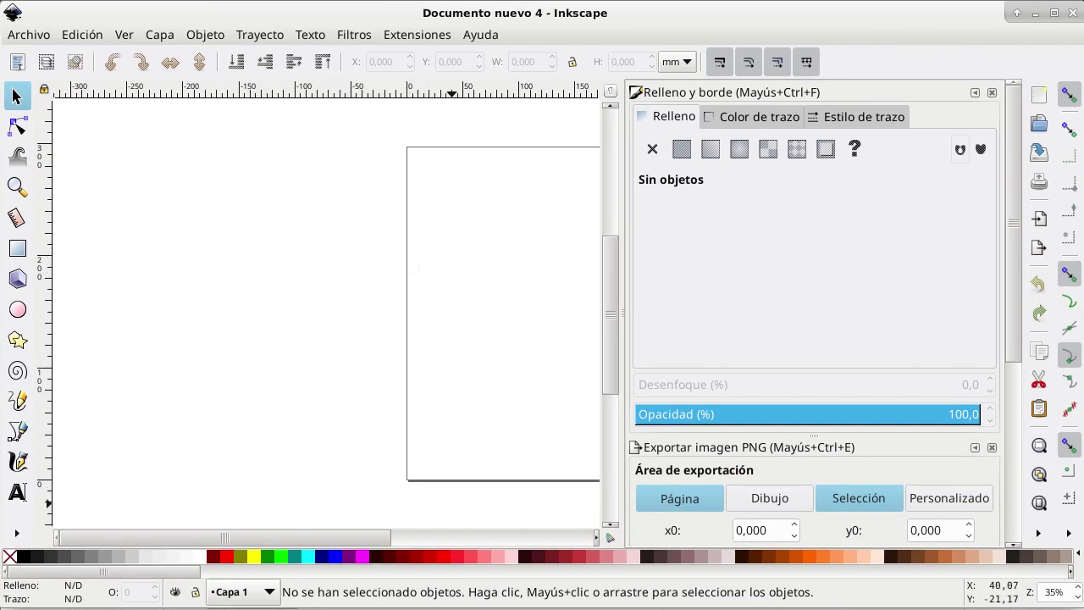
Select all 15 cube paths in Assembly4_workbench_icon.svg, copy them, and return to Documento nuevo 4.
key(alt+Tab)
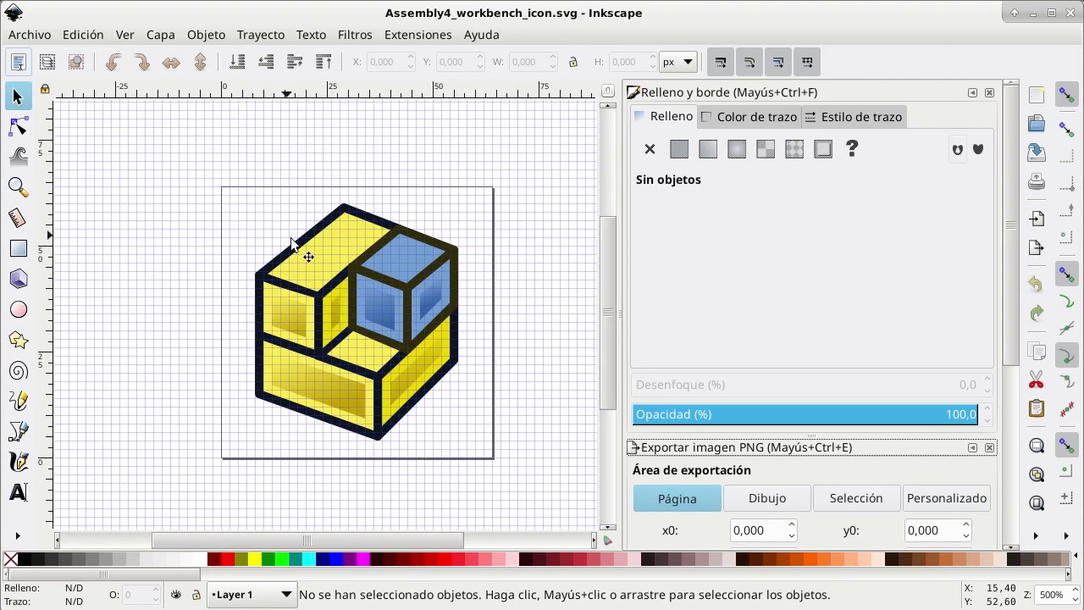
click(292, 240)
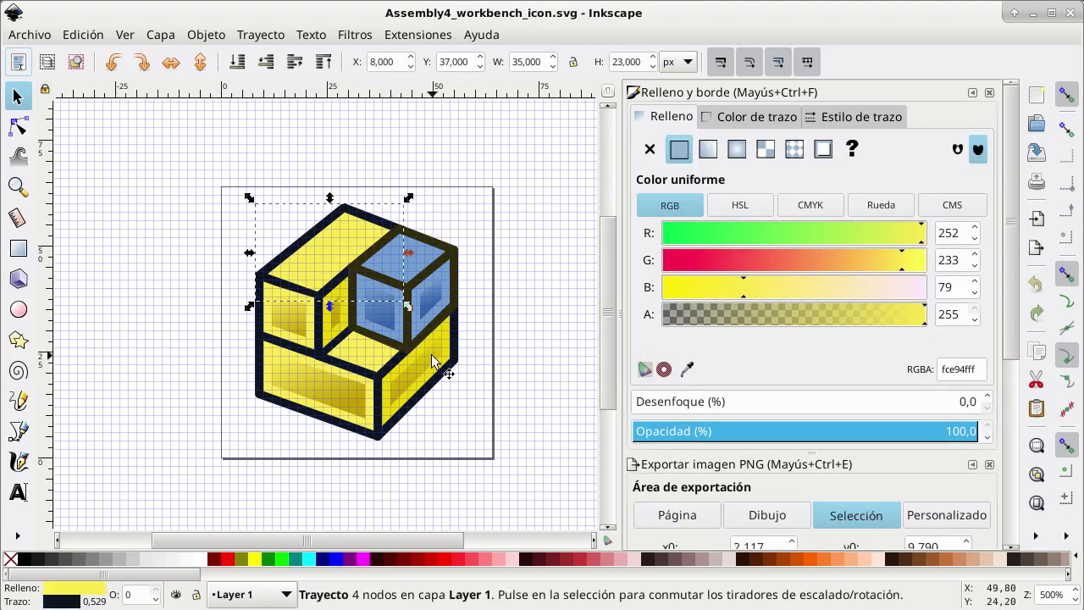
click(432, 363)
click(368, 388)
click(287, 366)
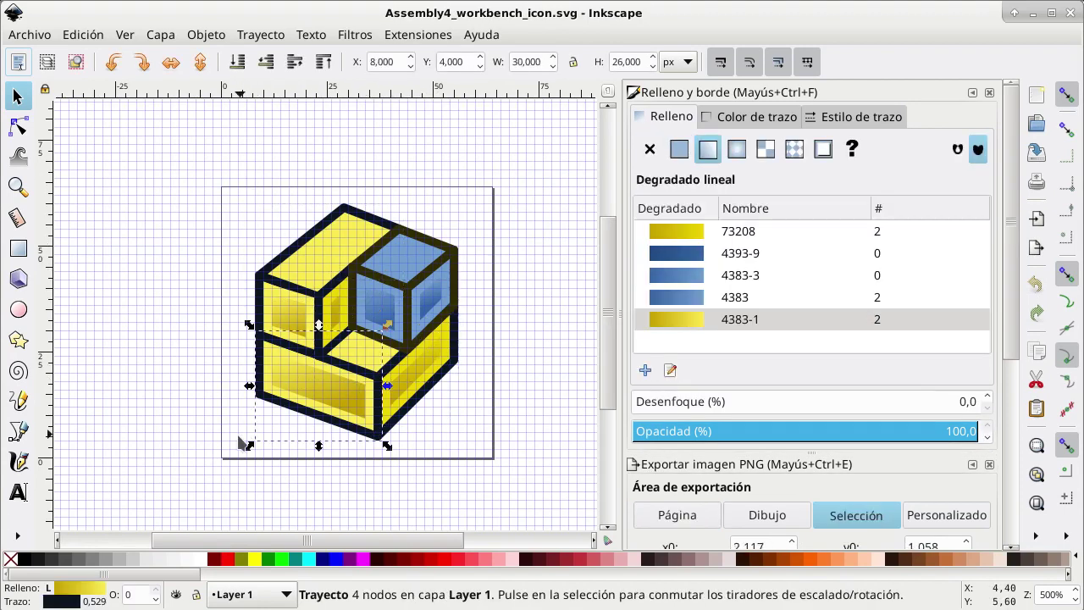
click(203, 474)
drag(227, 452, 473, 205)
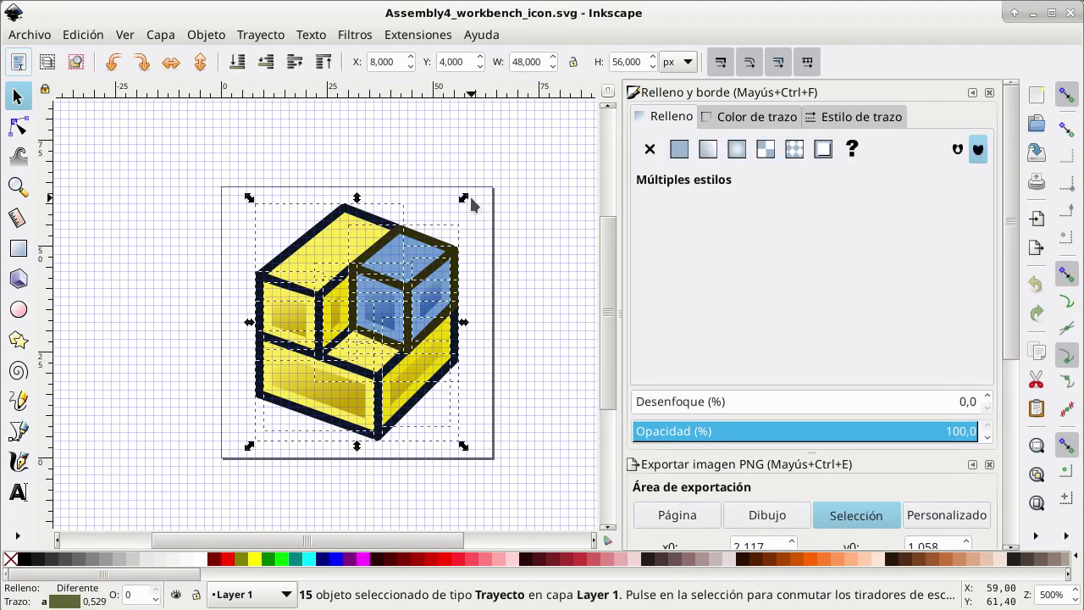
key(ctrl)
key(ctrl+n)
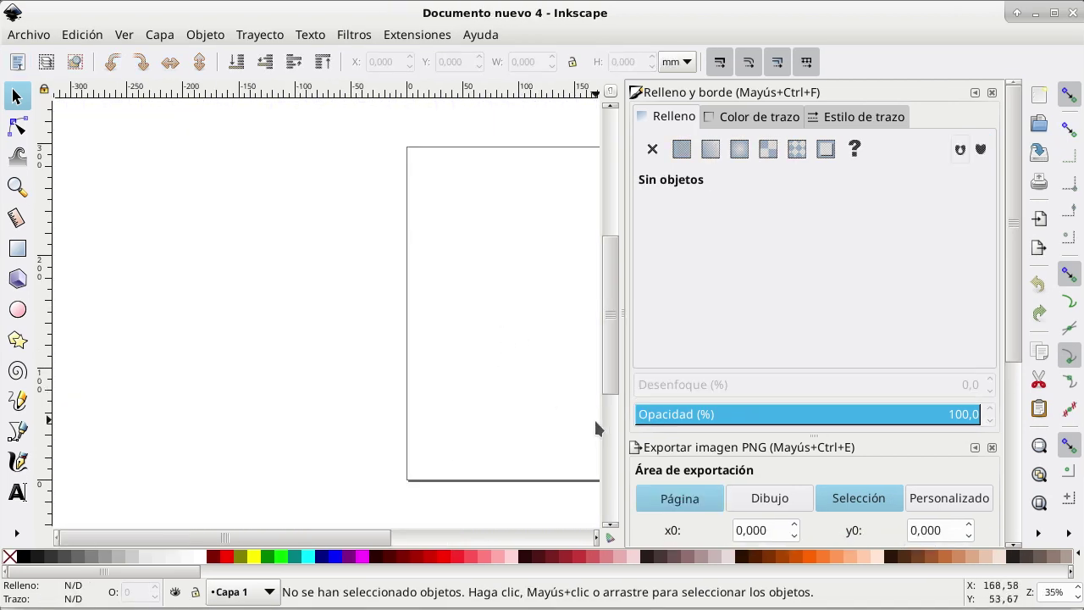
Paste the 15-path Assembly4 cube onto the page of Documento nuevo 4, zoom in, and deselect it.
drag(275, 539, 390, 542)
right_click(299, 258)
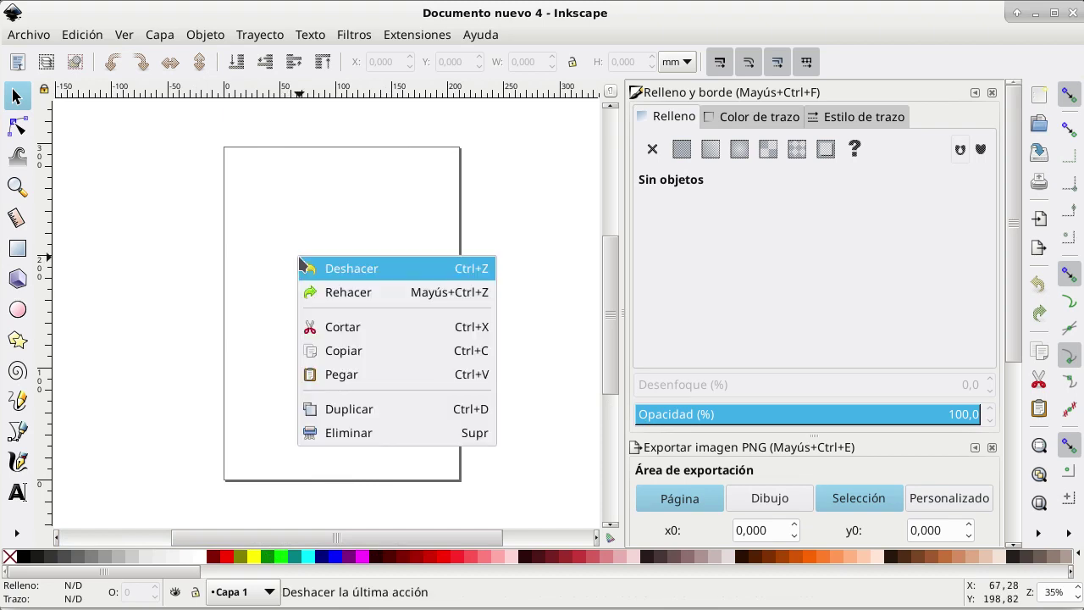
click(378, 383)
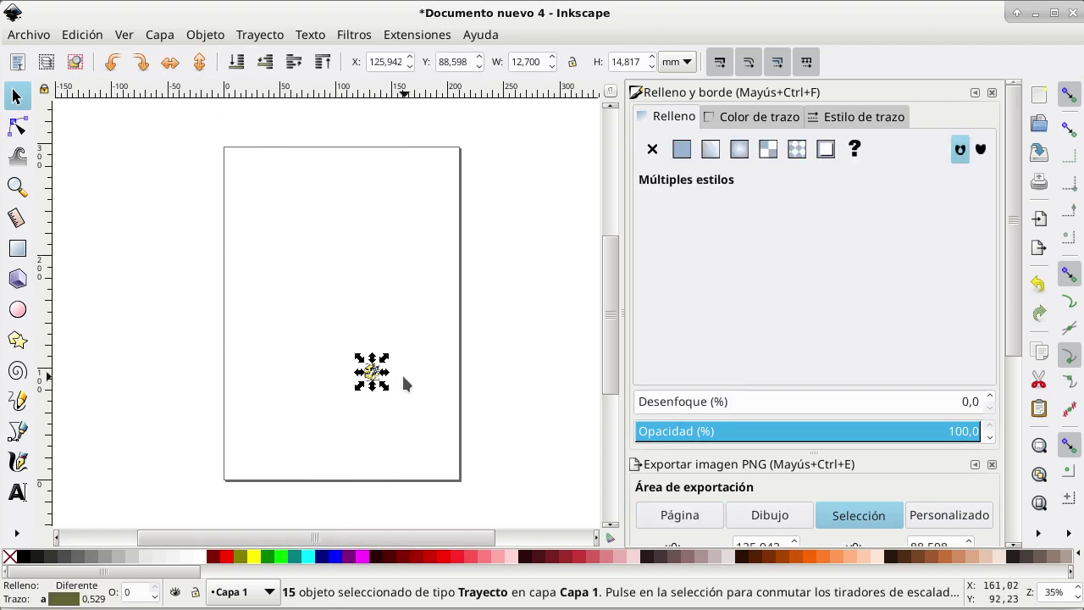
scroll(402, 369, up, 1)
scroll(402, 370, up, 4)
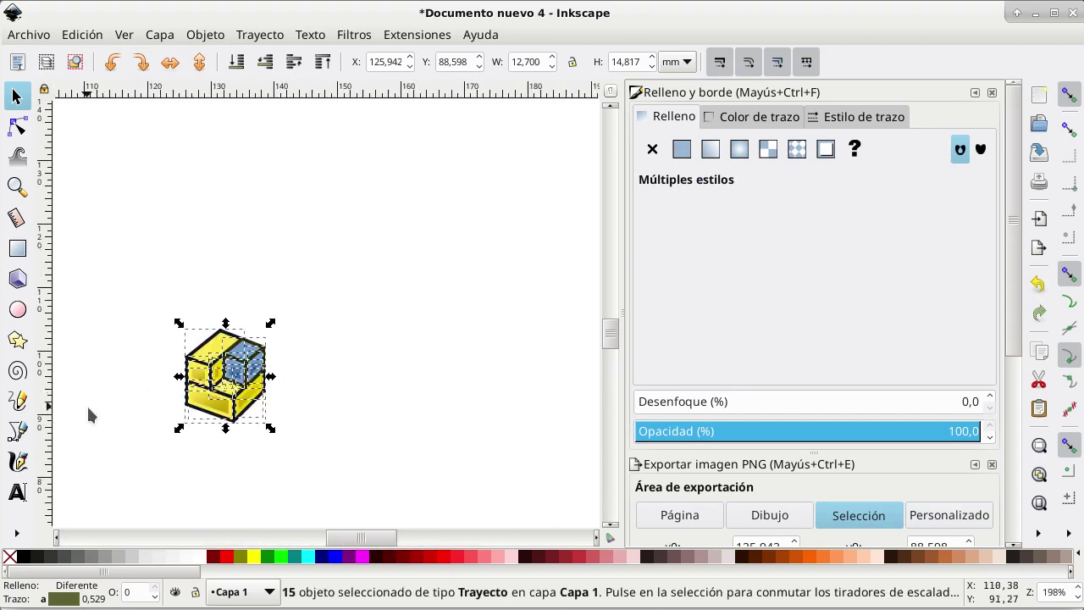
scroll(91, 415, up, 2)
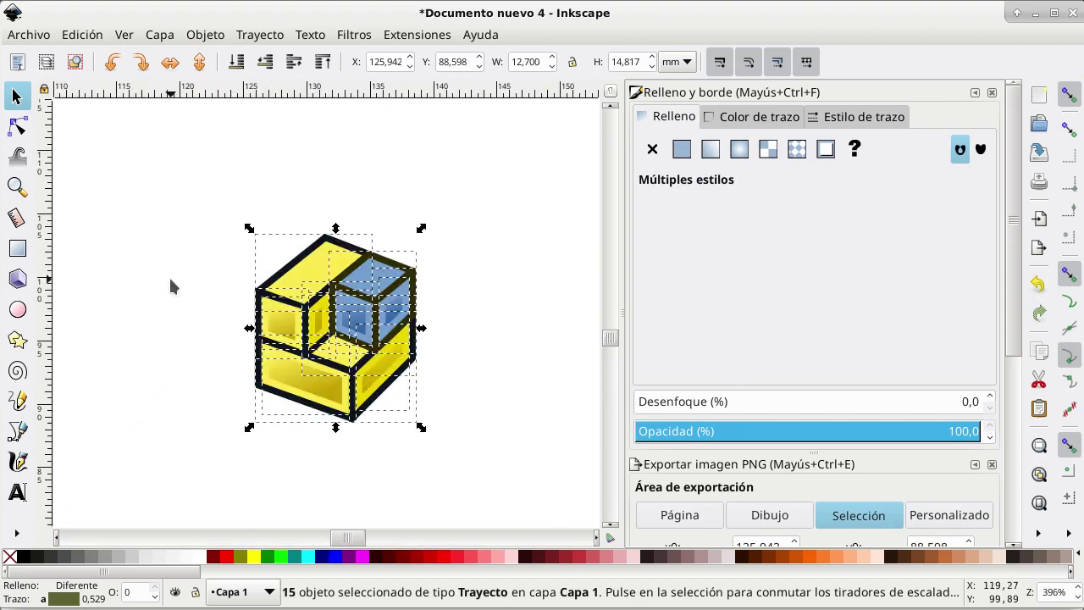
scroll(134, 203, up, 1)
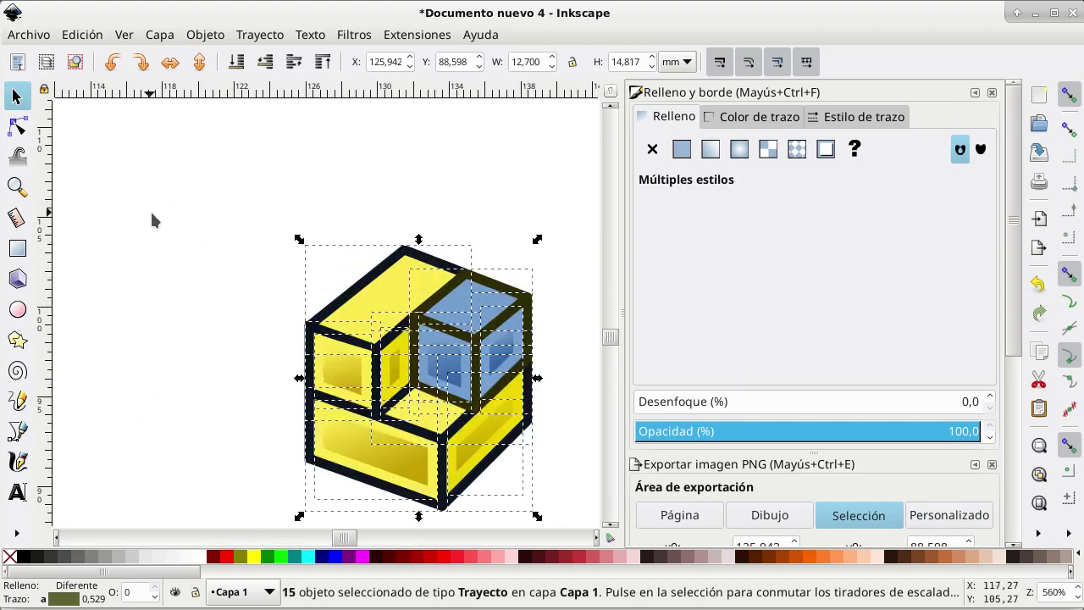
click(475, 178)
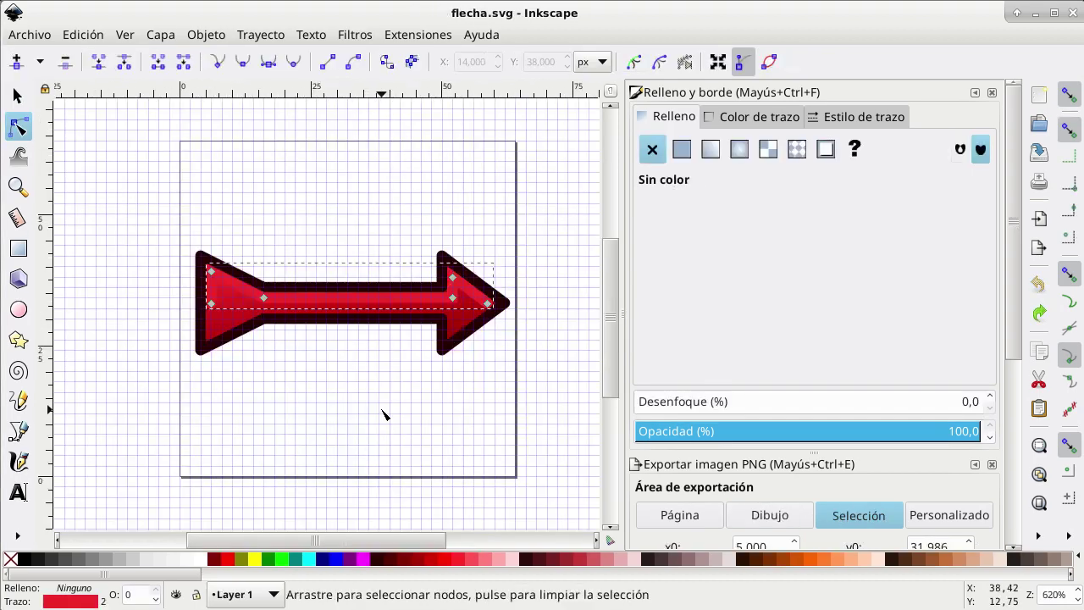
Select the whole red arrow in flecha.svg and paste it above the cube in Documento nuevo 4.
click(382, 415)
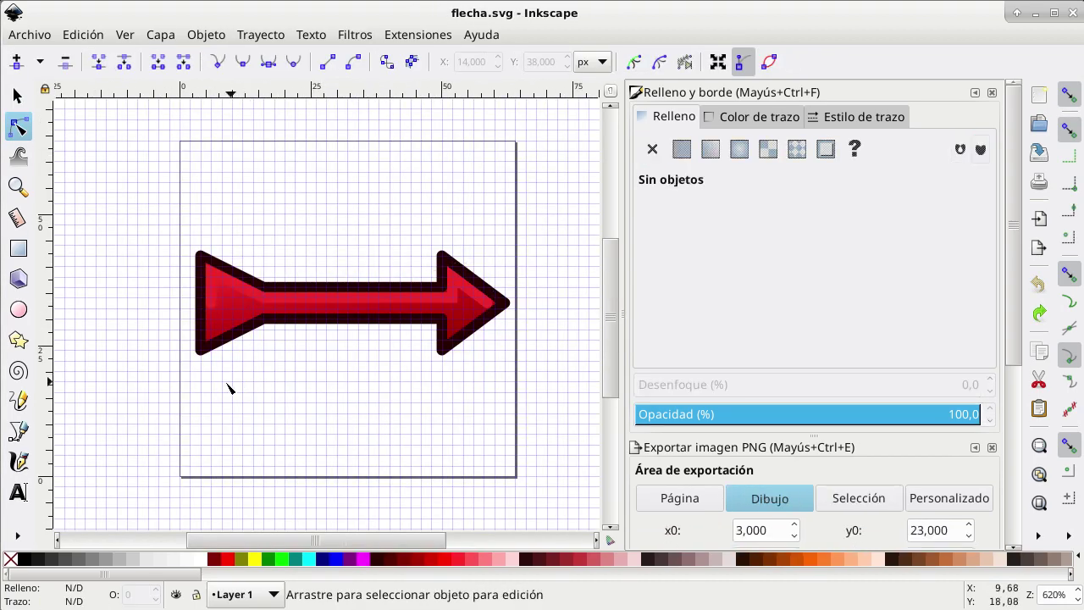
mouse_move(189, 383)
mouse_down()
mouse_move(258, 245)
mouse_move(515, 218)
mouse_up()
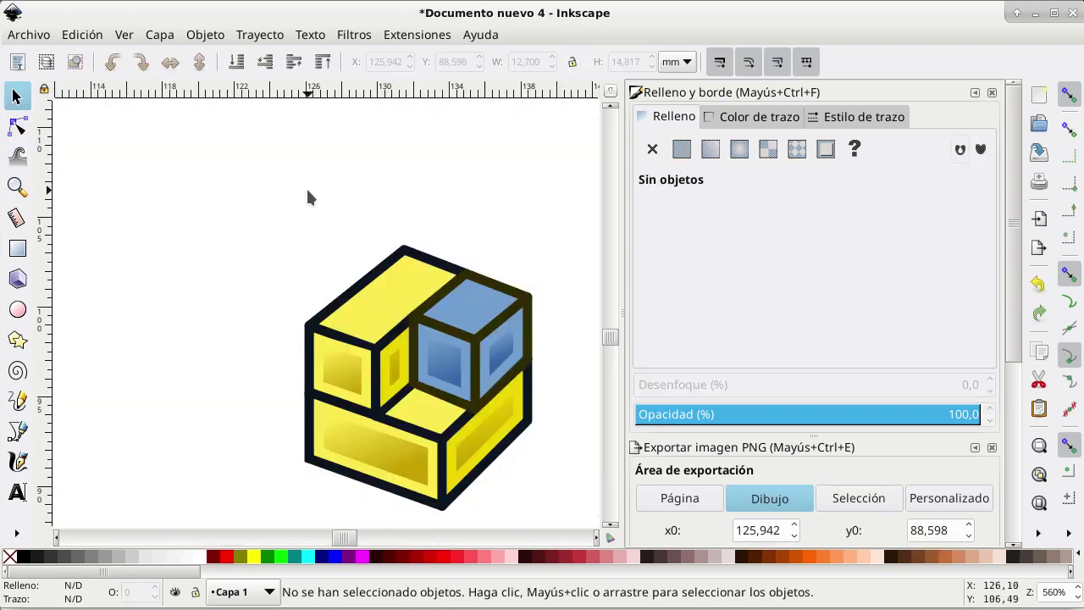
key(ctrl+v)
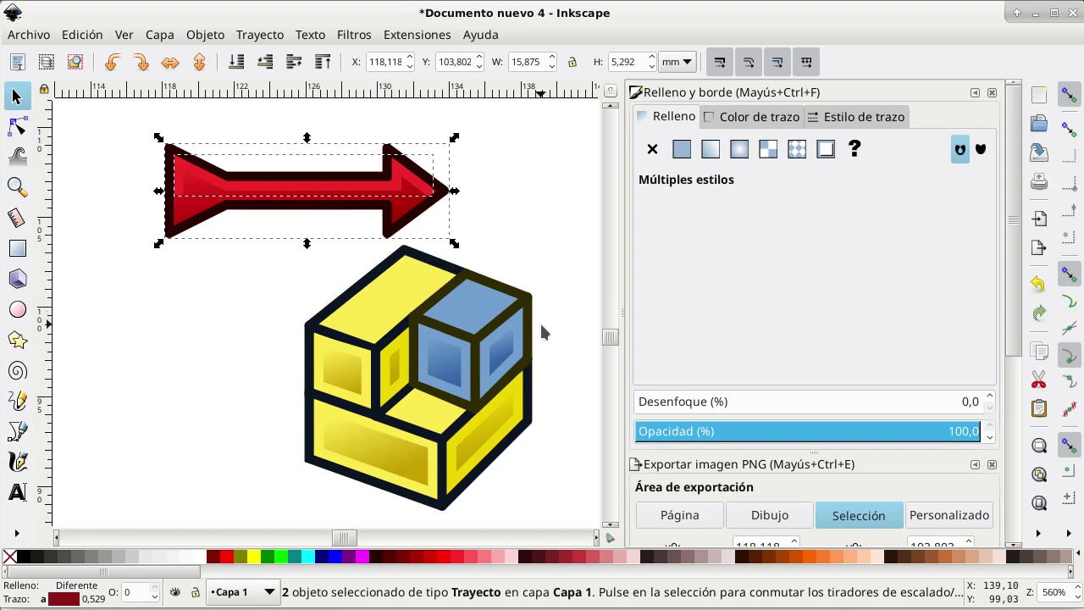
click(553, 393)
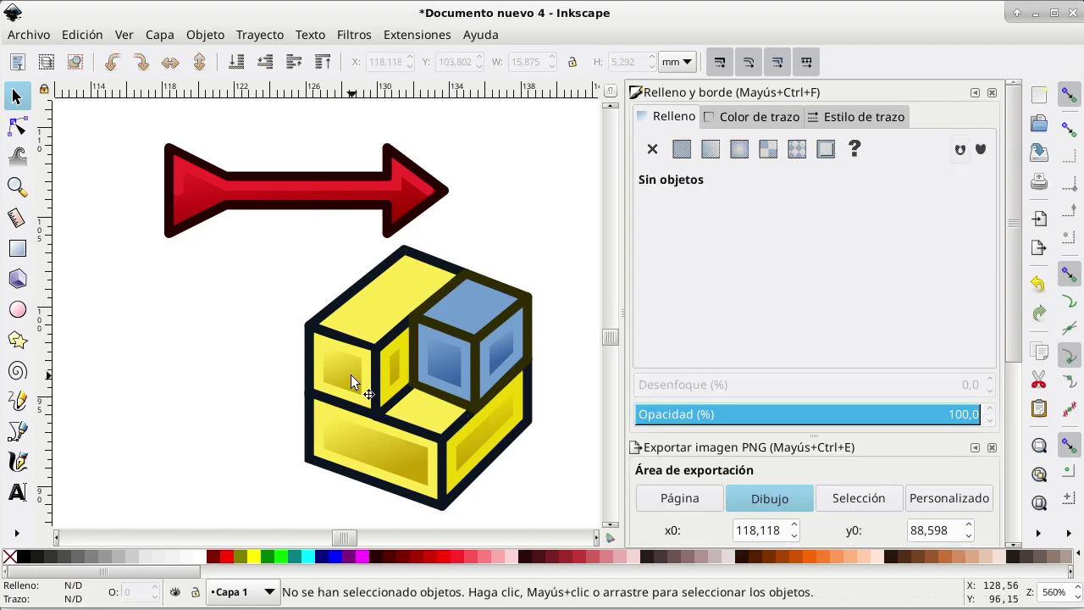
scroll(350, 373, down, 1)
scroll(344, 360, down, 1)
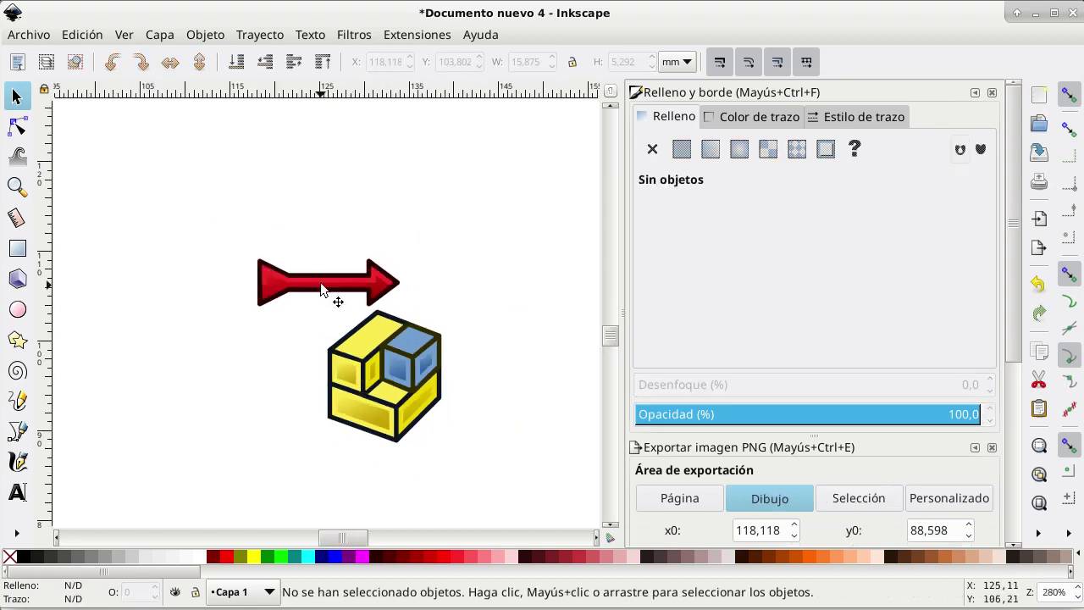
Drag an inner arrow strip right, undo that move, and delete the broken arrow.
drag(334, 292, 376, 283)
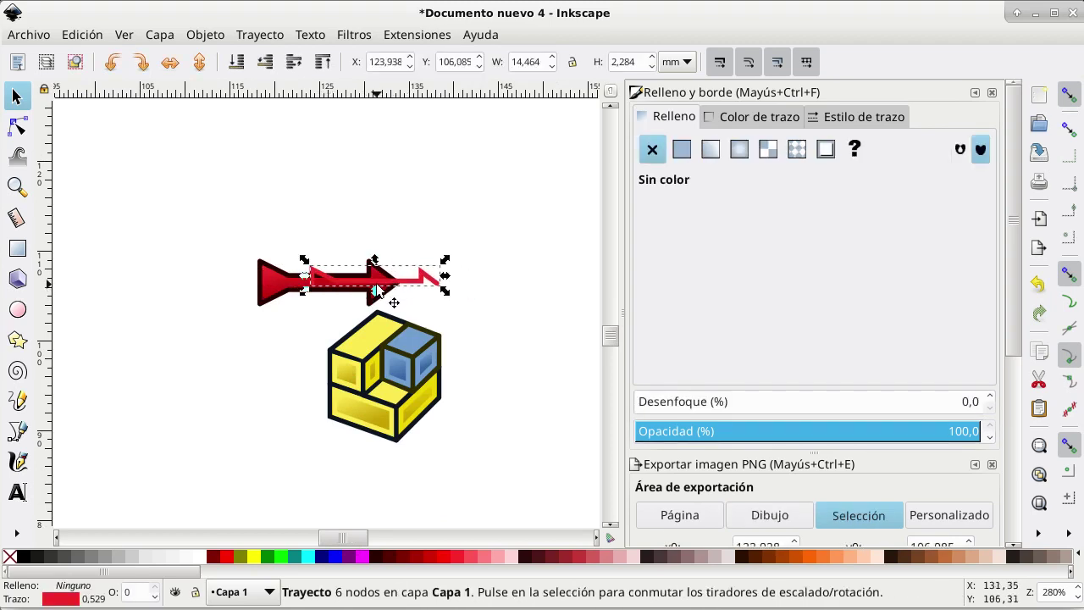
key(ctrl+z)
key(Delete)
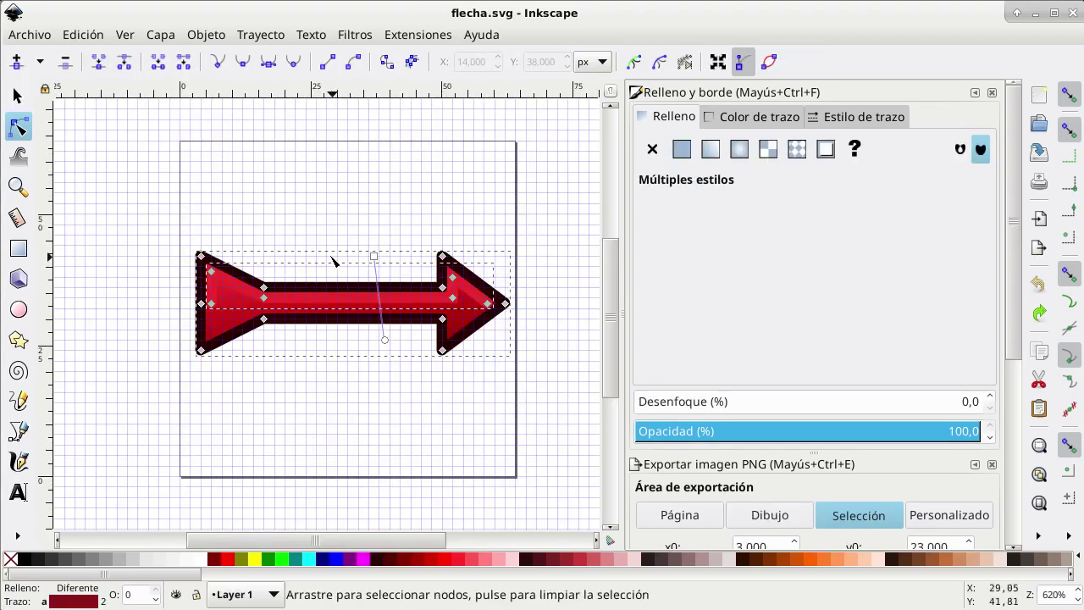
Copy a fresh red arrow from flecha.svg and paste it centred just above the cube.
drag(184, 230, 519, 378)
key(ctrl+c)
key(alt+Tab)
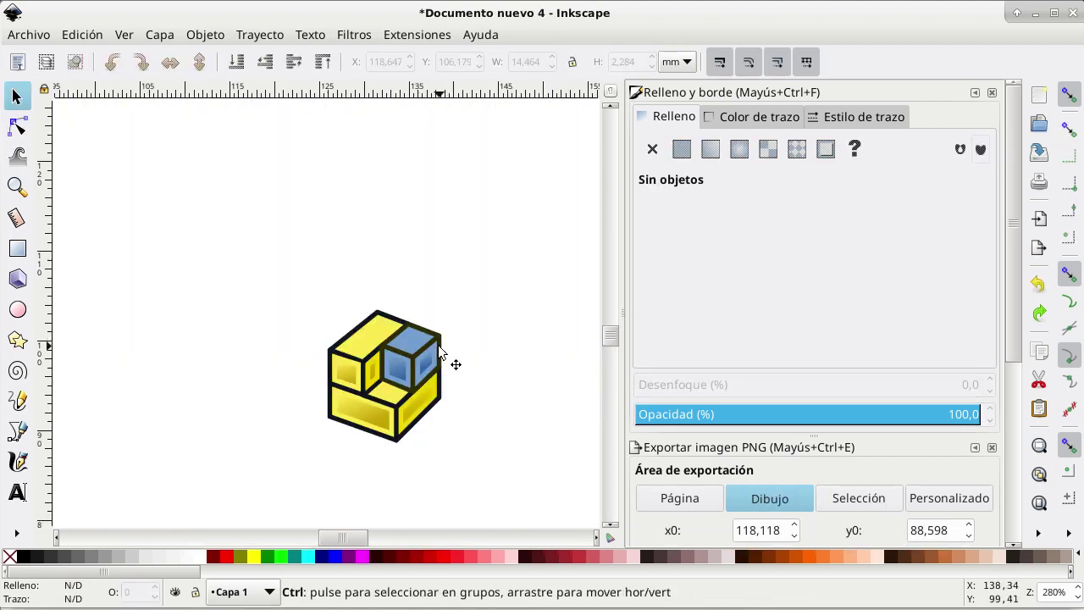
key(ctrl+v)
drag(453, 343, 402, 290)
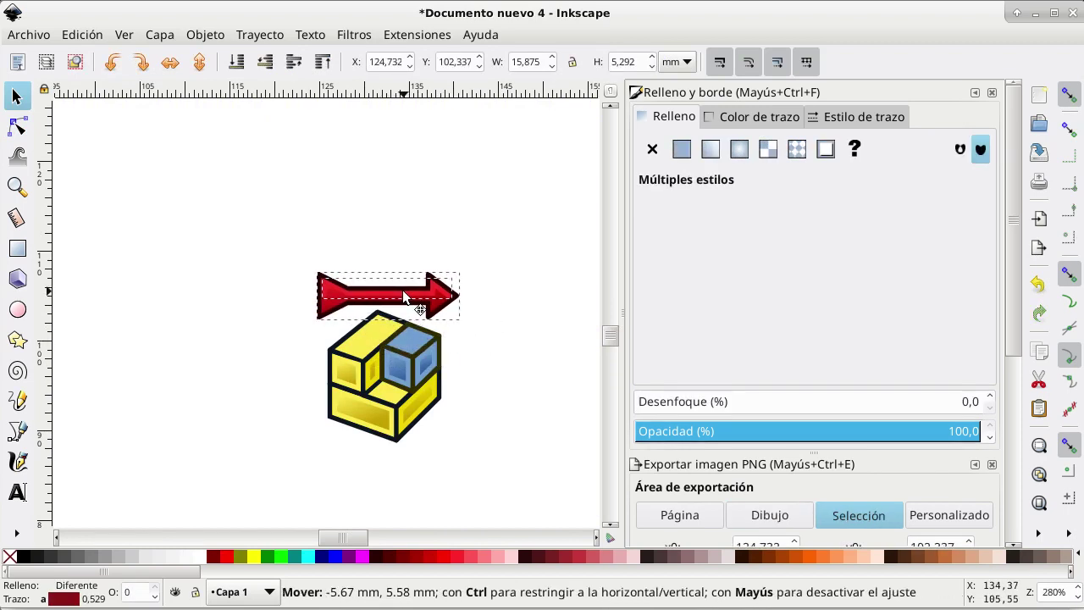
Select the red arrow and lift it higher, clear of the cube.
click(471, 401)
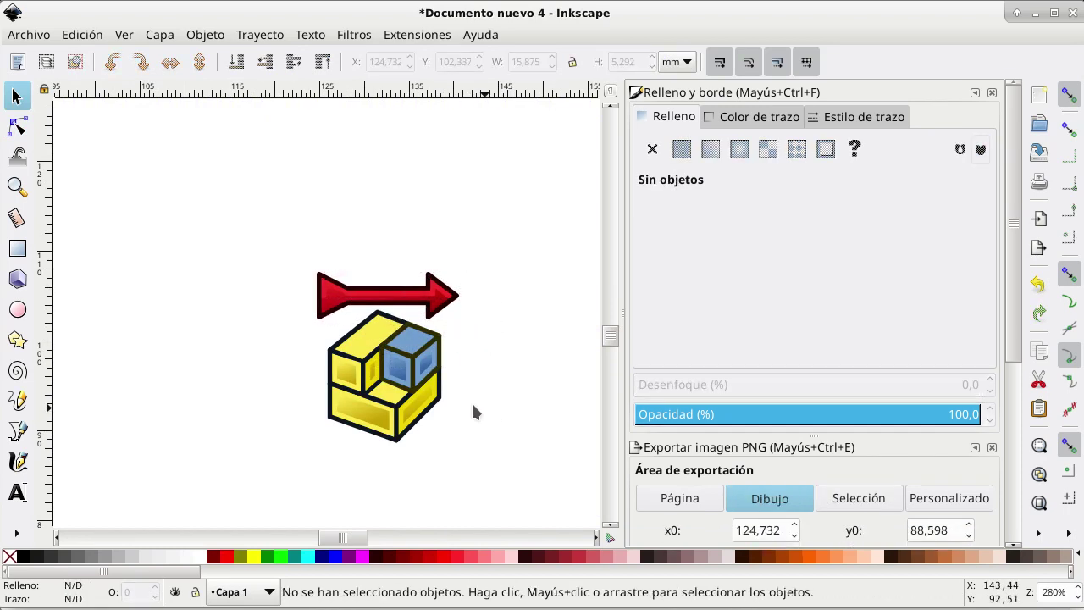
click(415, 343)
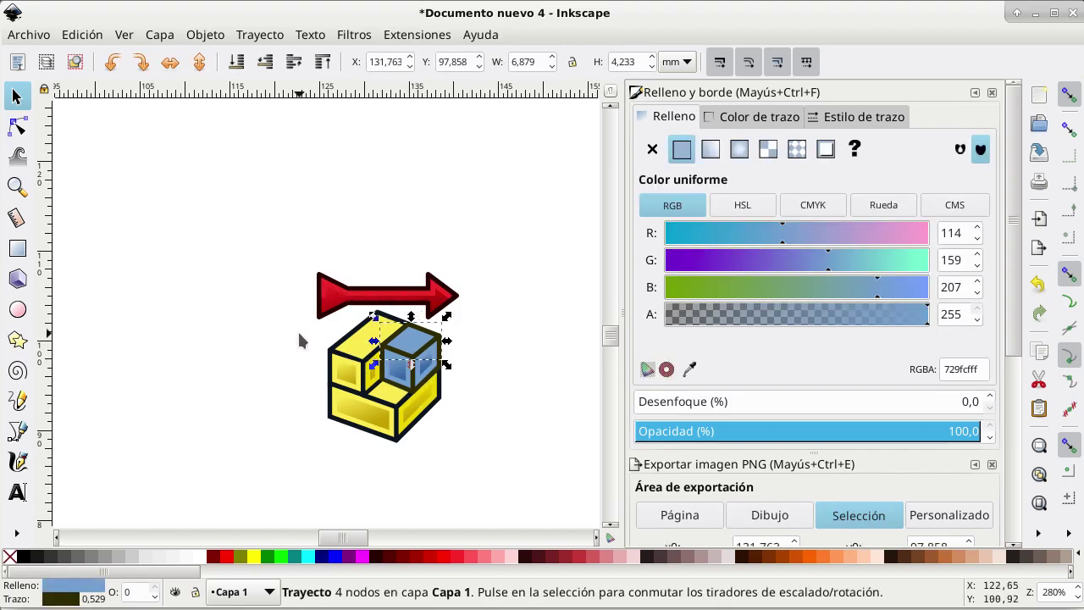
click(307, 257)
mouse_move(305, 256)
mouse_down()
mouse_move(475, 318)
mouse_move(291, 269)
mouse_move(310, 274)
mouse_up()
click(459, 322)
drag(382, 296, 383, 247)
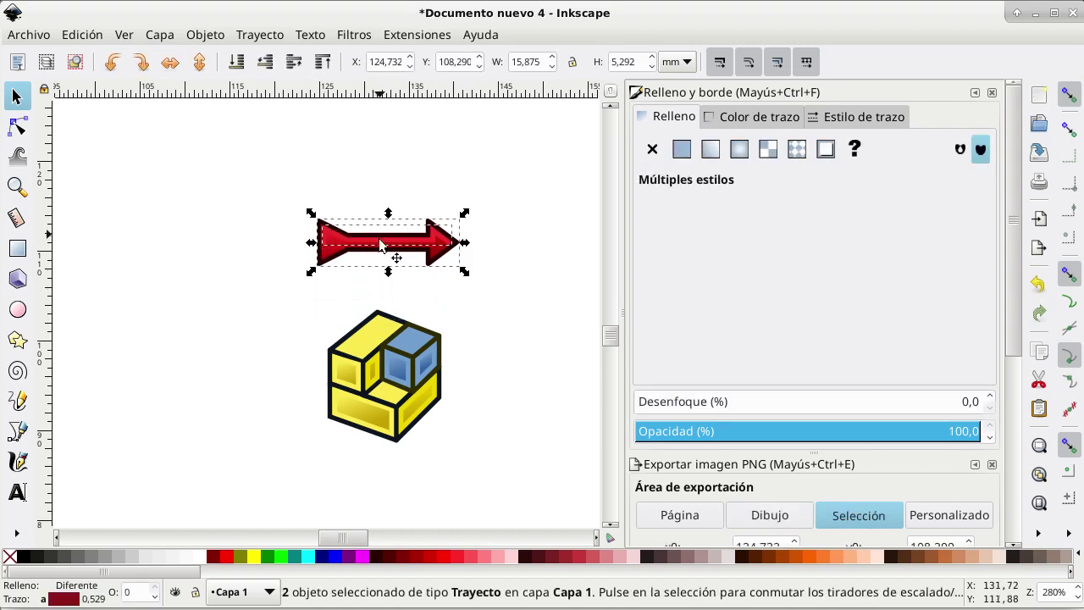
Scale the whole cube down to about 81%, roughly 10.4 × 12.1 mm.
click(410, 358)
click(291, 301)
mouse_move(292, 302)
mouse_down()
mouse_move(468, 385)
mouse_move(471, 442)
mouse_up()
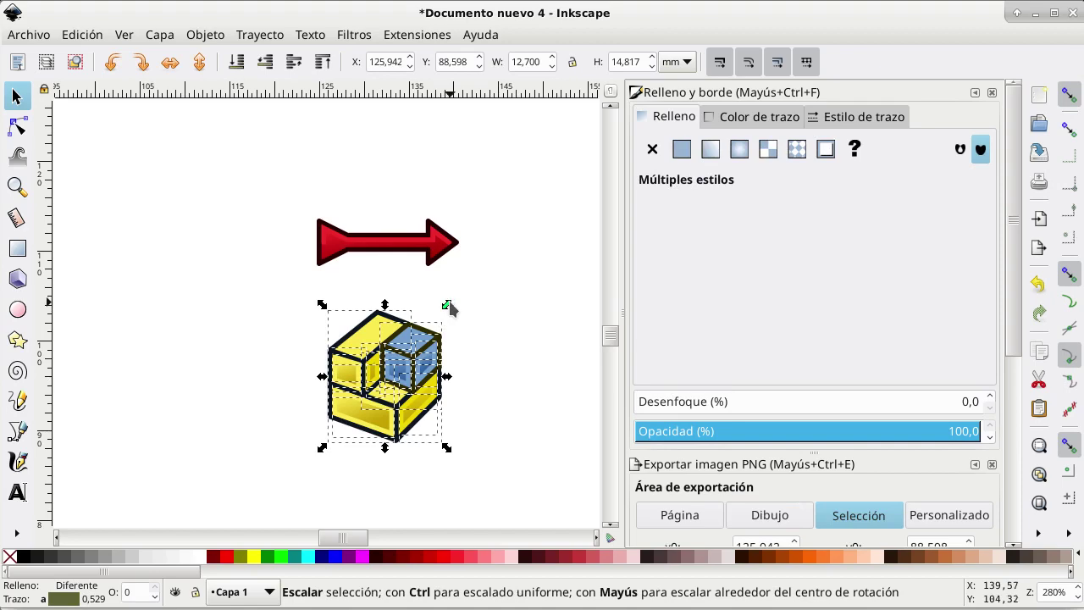
mouse_move(449, 306)
mouse_down()
mouse_move(437, 333)
mouse_move(449, 331)
mouse_move(438, 337)
mouse_move(452, 315)
mouse_move(426, 328)
mouse_up()
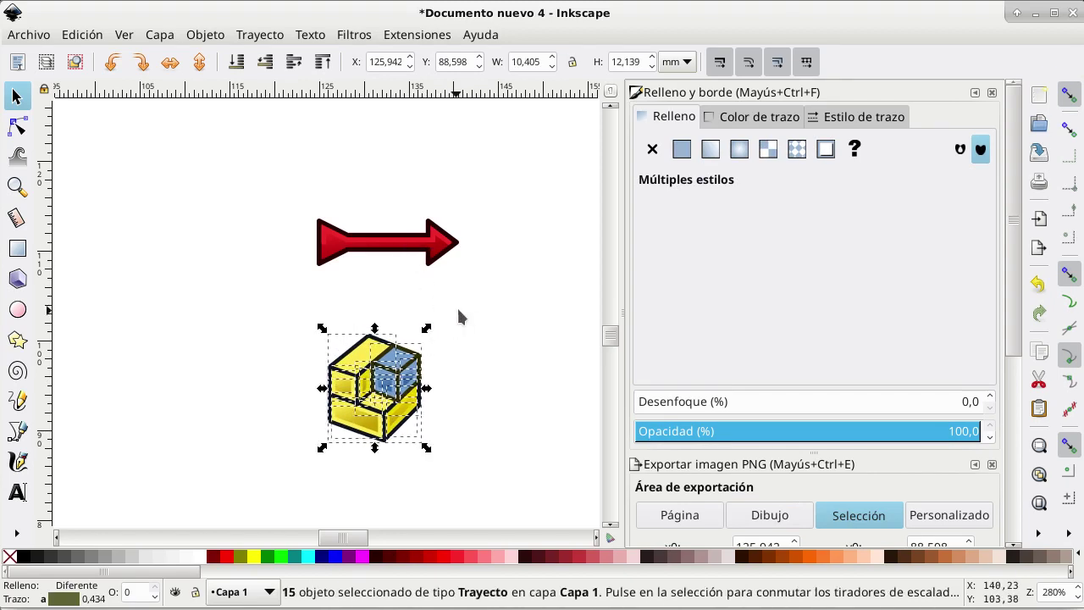
click(487, 315)
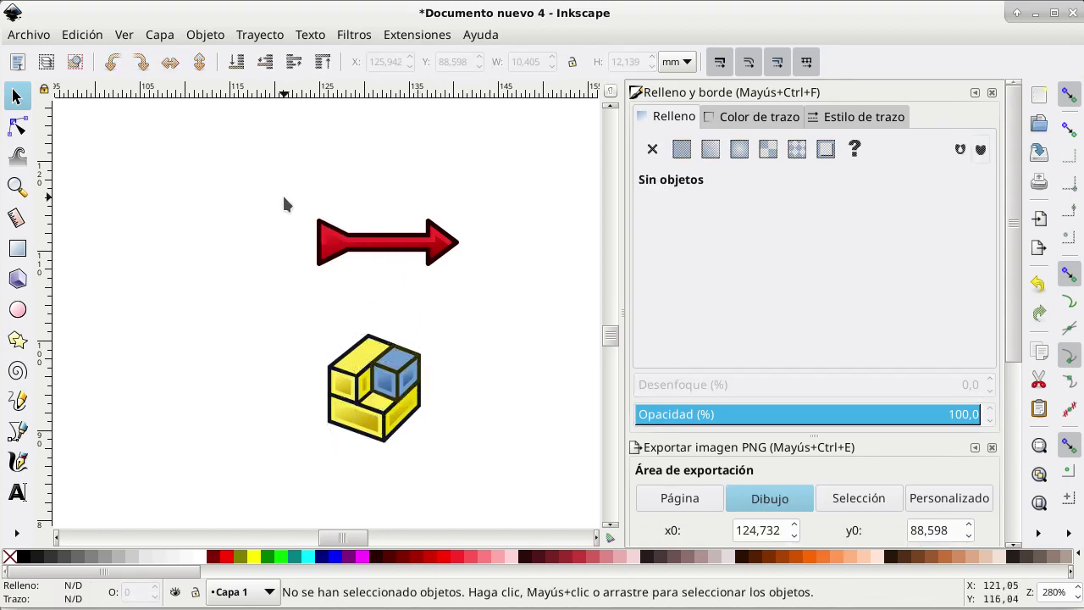
drag(285, 204, 490, 284)
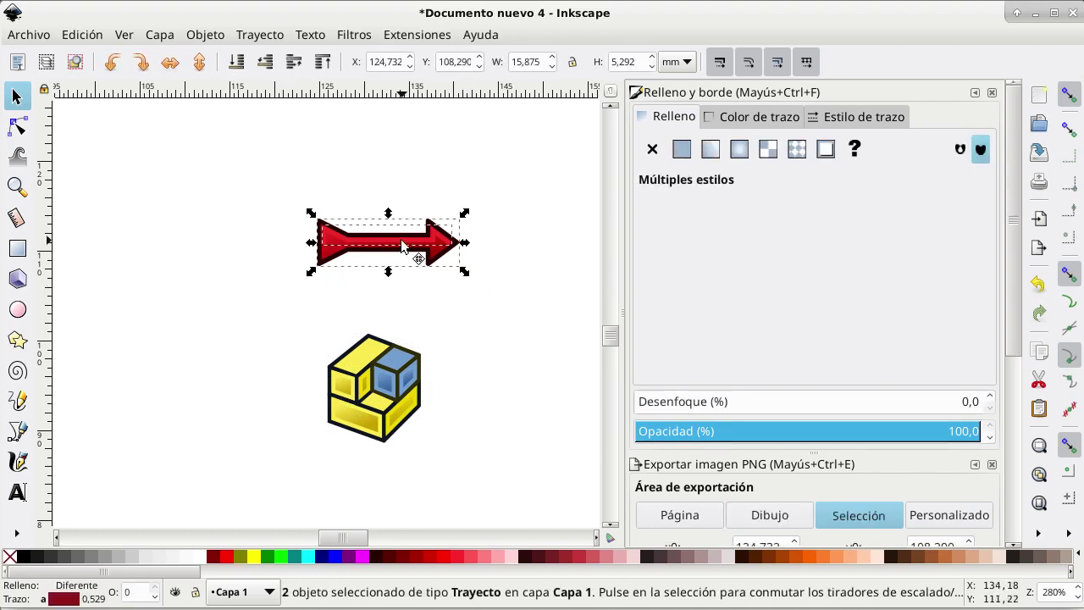
Snap the red arrow down onto the smaller cube, then raise it slightly to sit just above.
drag(404, 245, 392, 322)
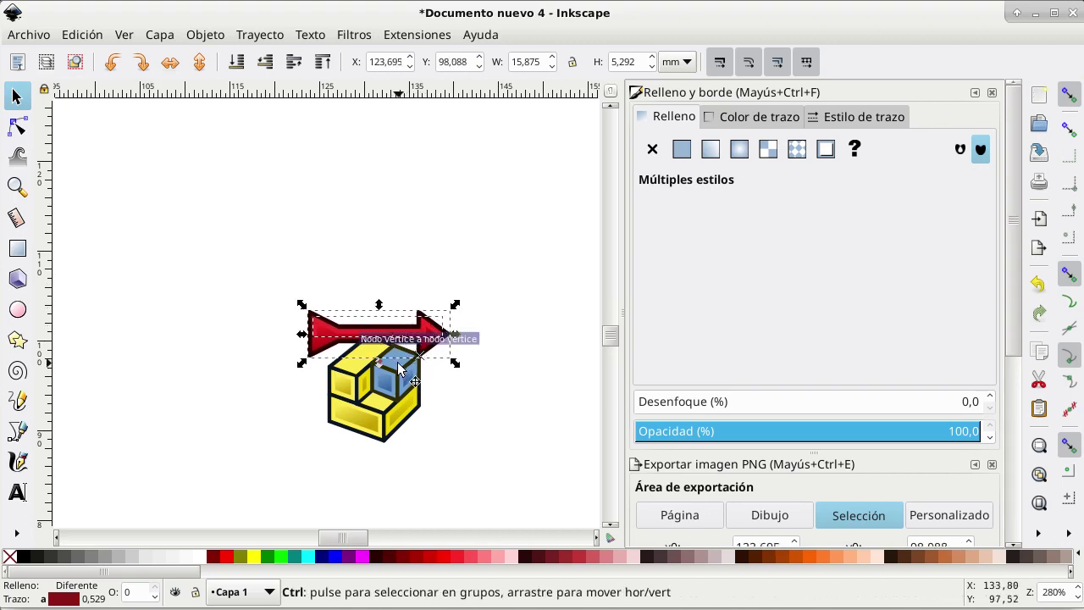
ctrl+scroll(398, 368, up, 2)
ctrl+scroll(387, 276, up, 2)
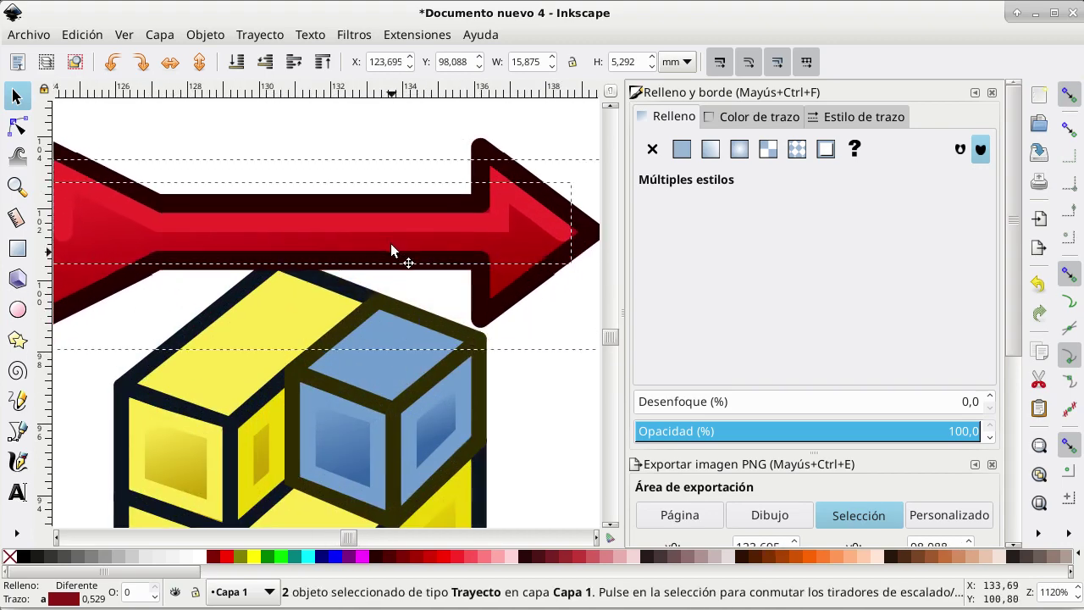
drag(391, 243, 391, 225)
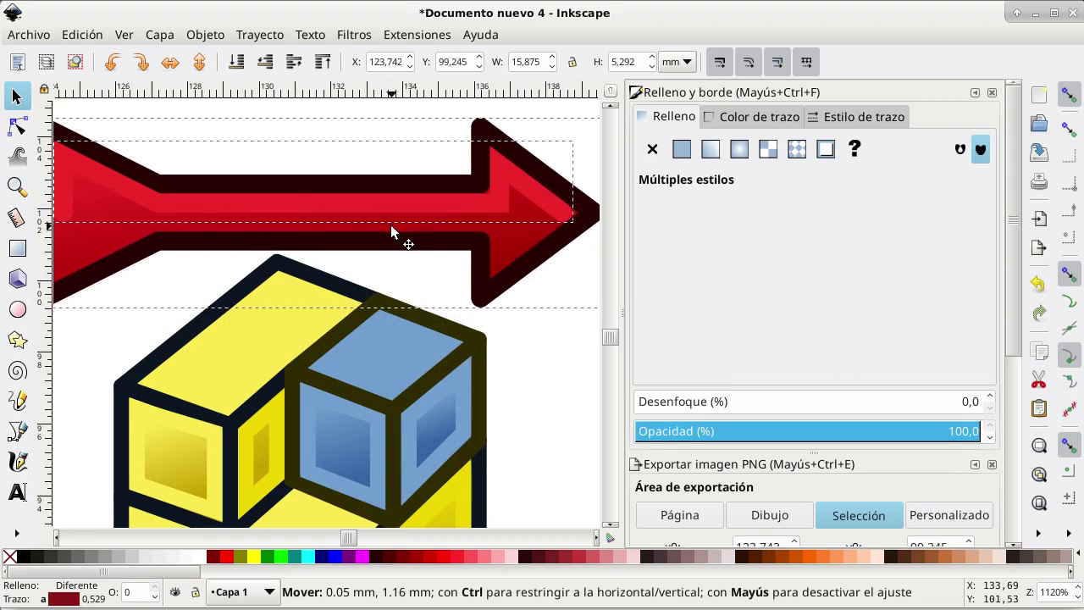
ctrl+scroll(445, 296, down, 1)
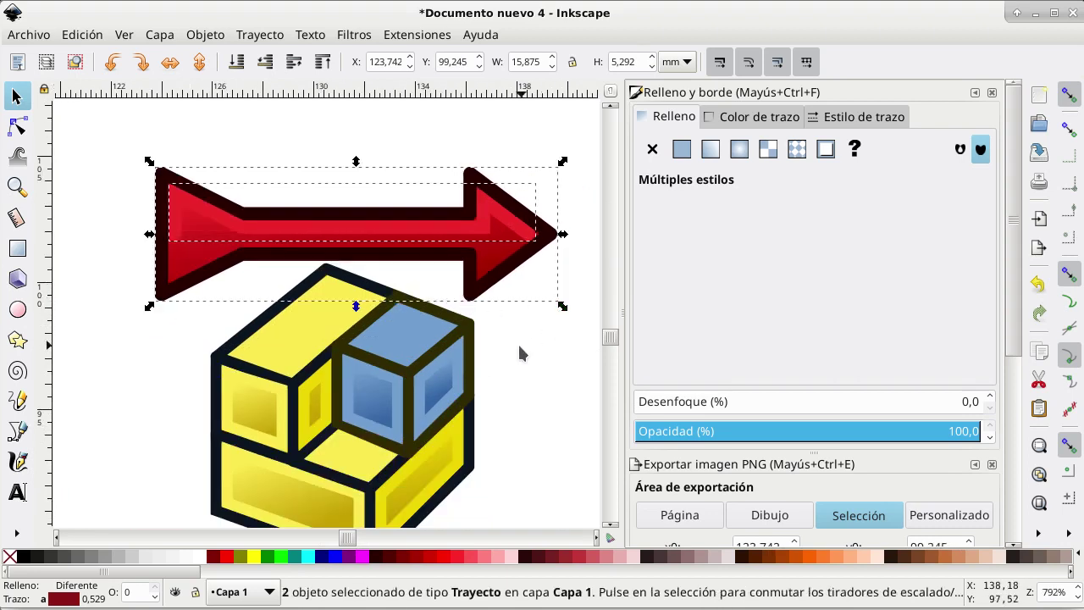
scroll(471, 419, down, 4)
scroll(470, 410, up, 2)
scroll(470, 410, up, 1)
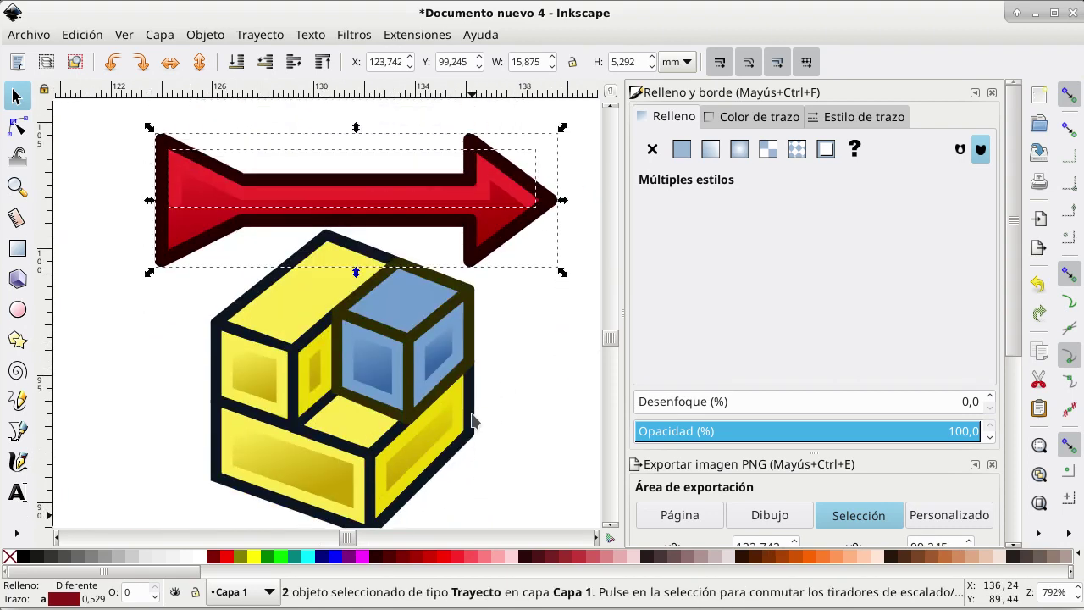
scroll(472, 419, up, 1)
click(127, 386)
scroll(236, 403, down, 3)
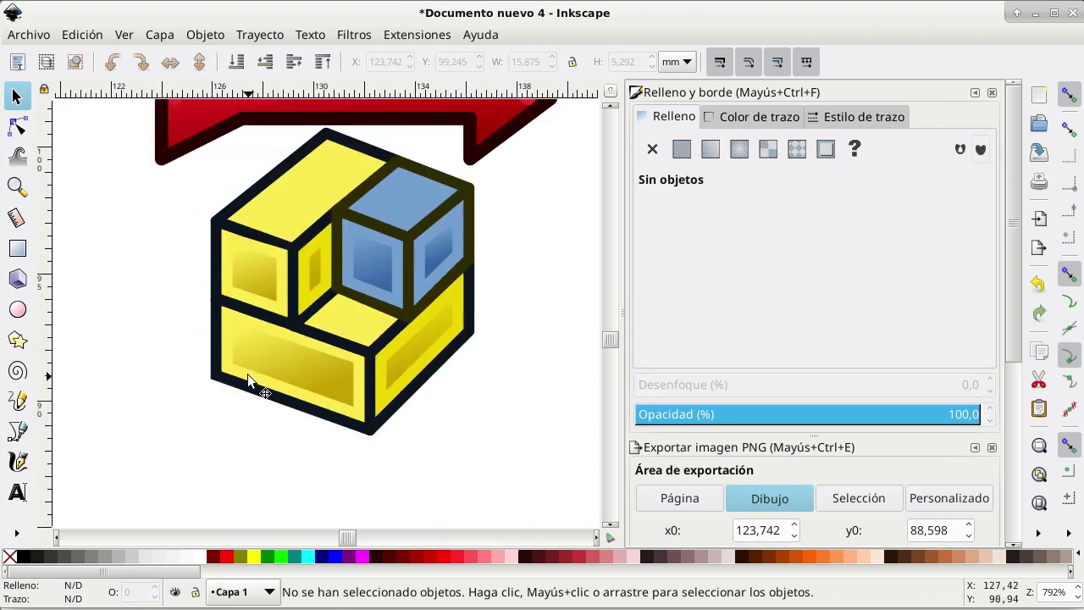
scroll(247, 374, up, 1)
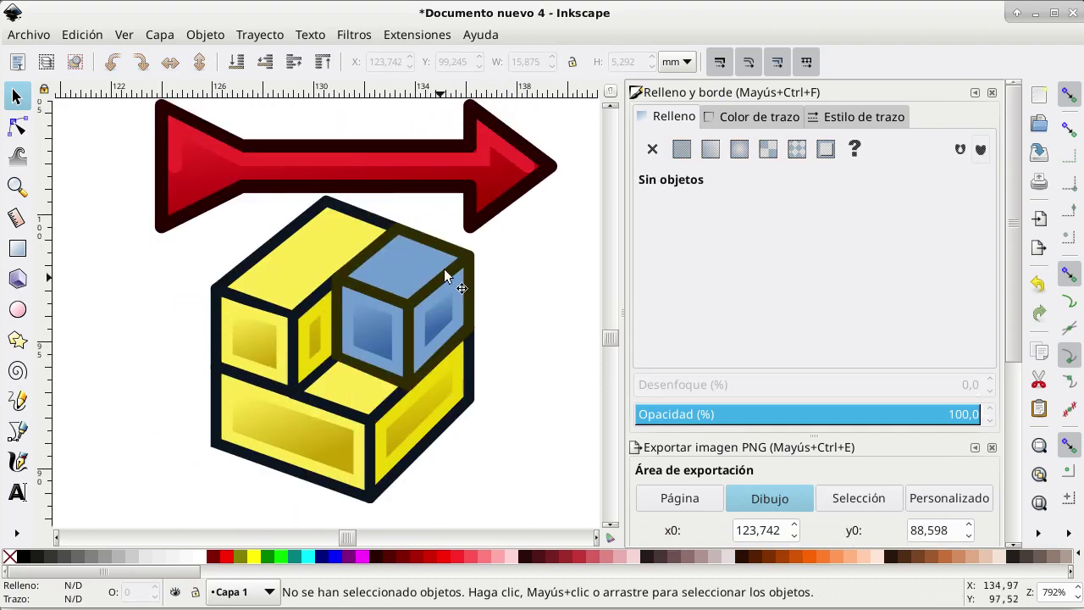
click(39, 37)
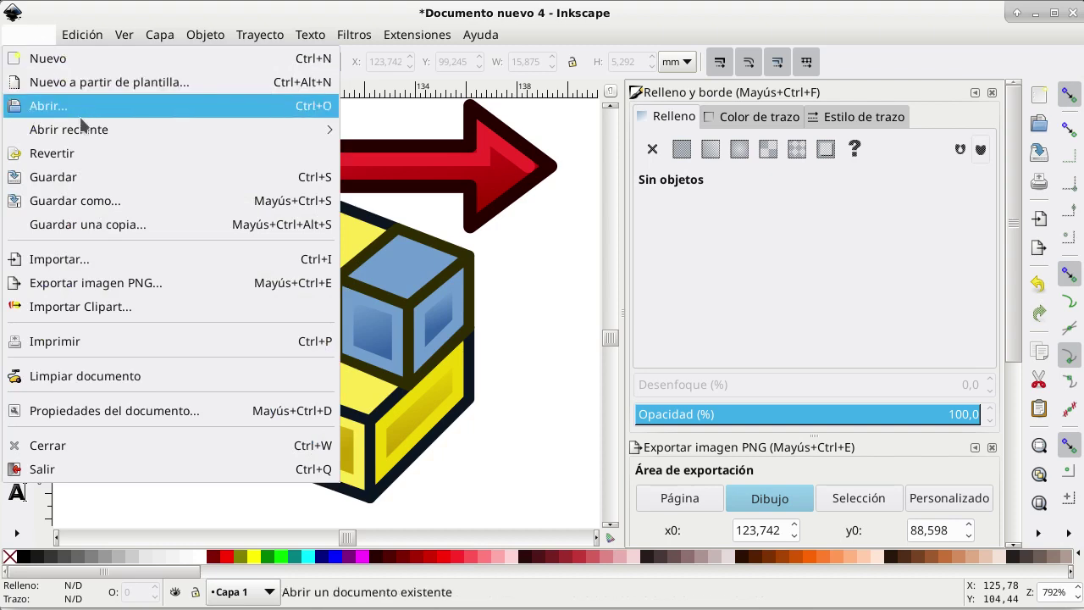
Close the Archivo menu and compare the new icon with the original Assembly4 workbench icon.
click(477, 314)
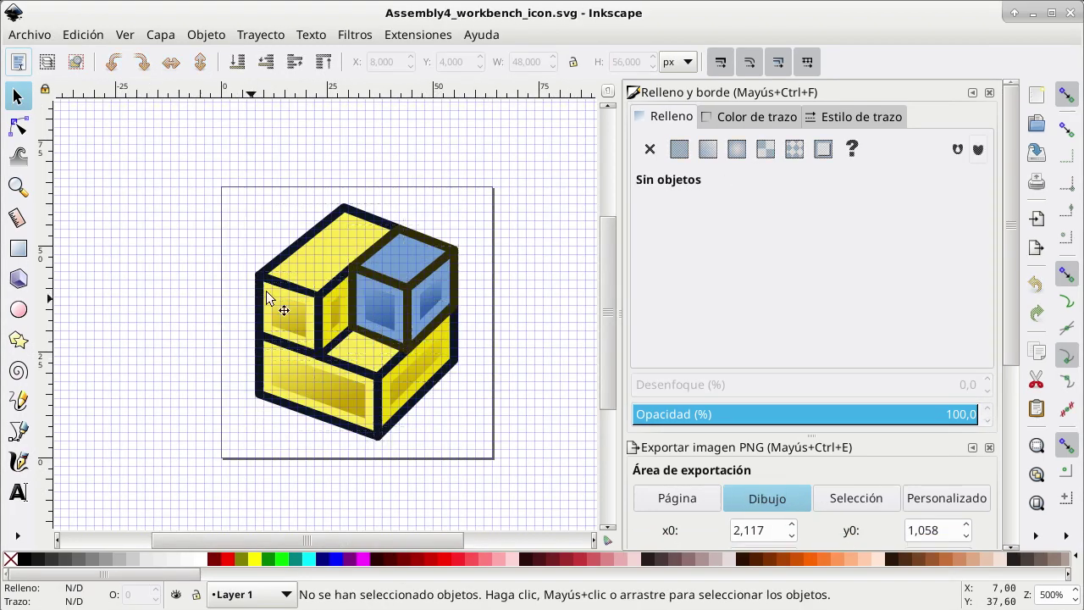
click(169, 329)
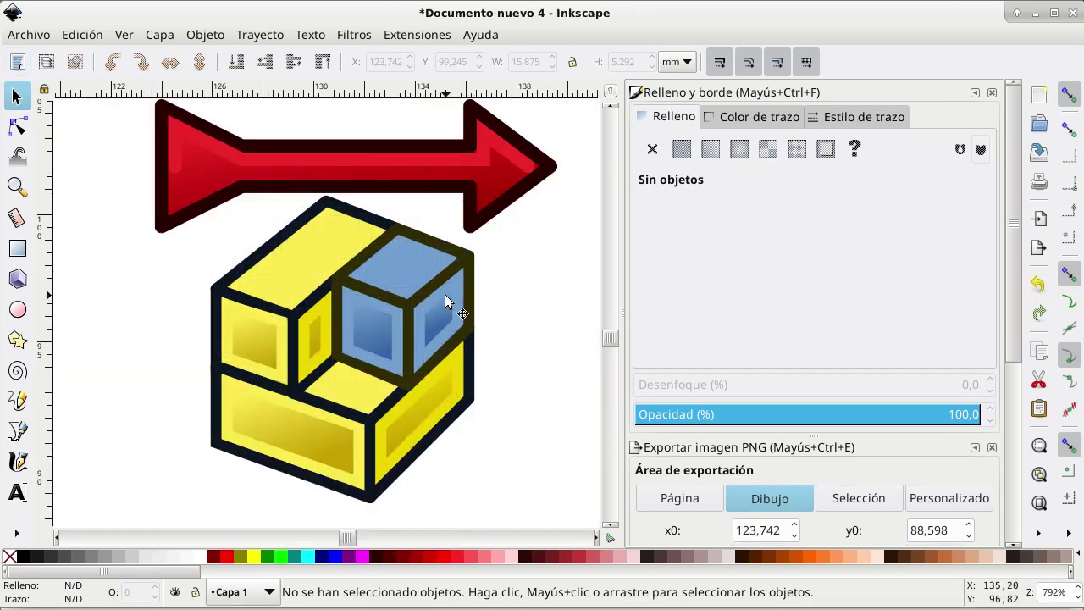
scroll(409, 301, down, 2)
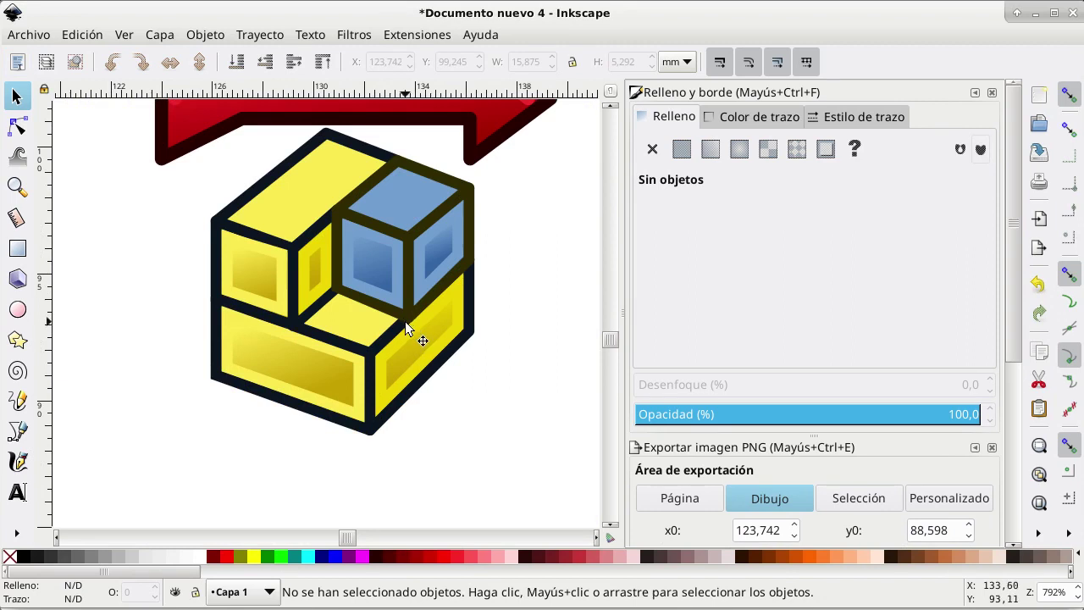
scroll(405, 321, up, 4)
scroll(421, 321, up, 4)
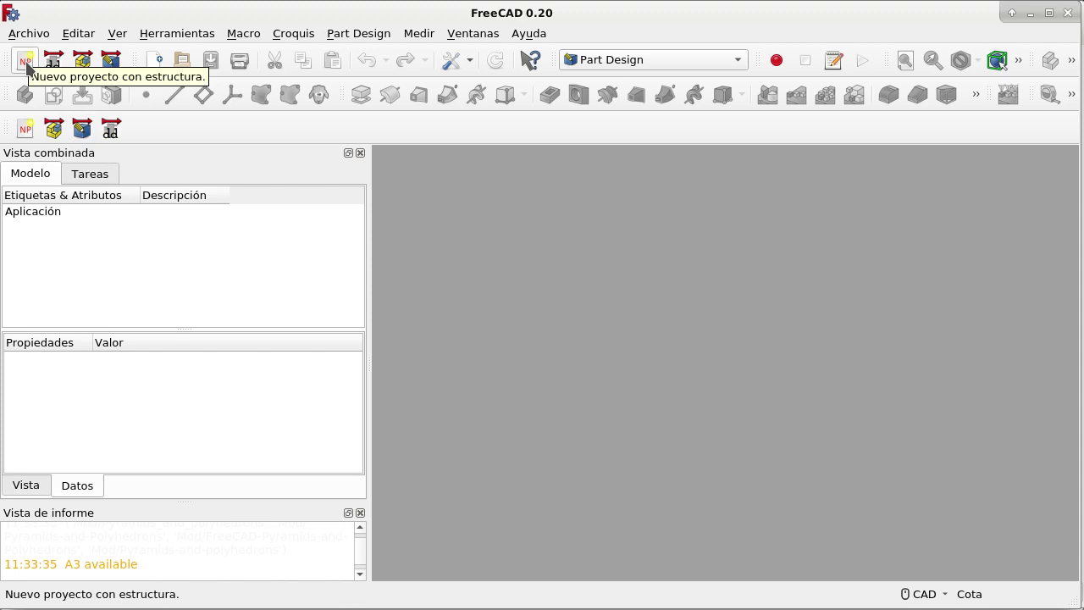
Create a structured project with LeeMe, ObjetosDeEntrada, data, Parts and Assembly unsaved, and clear the report view.
click(26, 67)
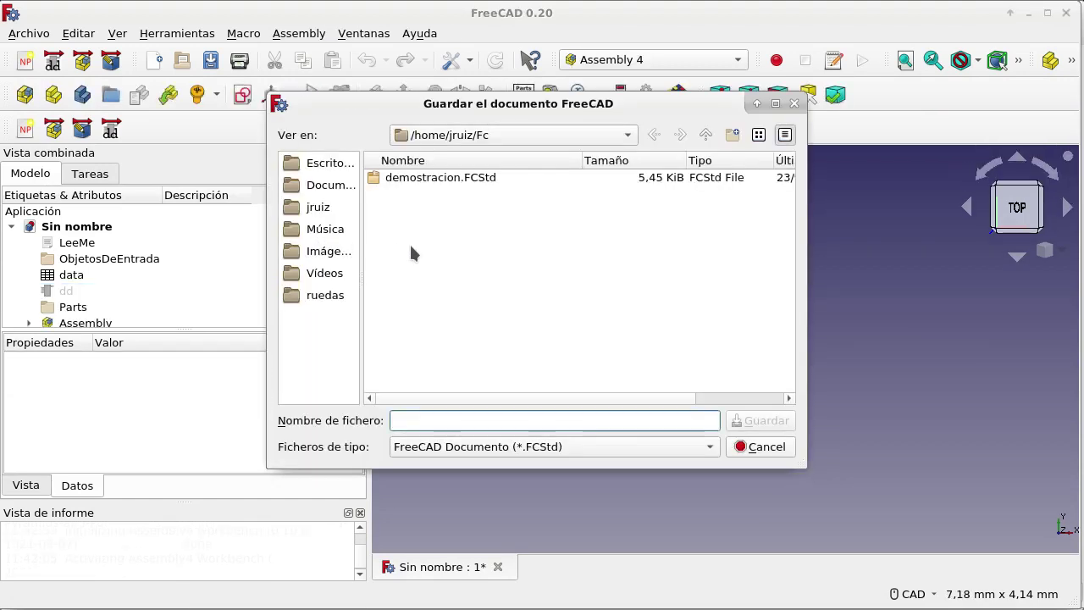
click(771, 446)
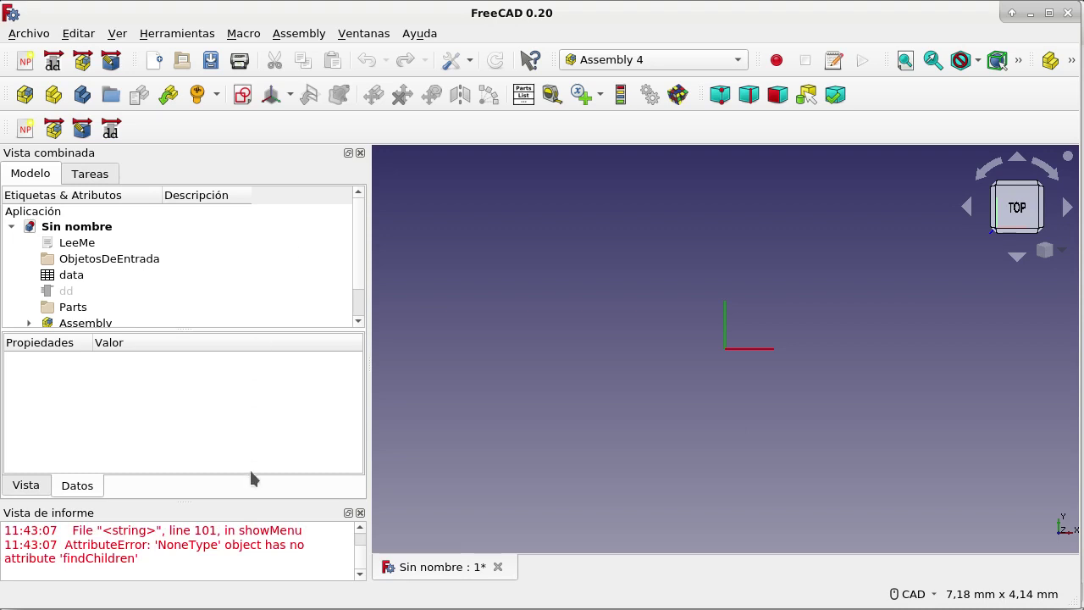
right_click(219, 525)
click(264, 605)
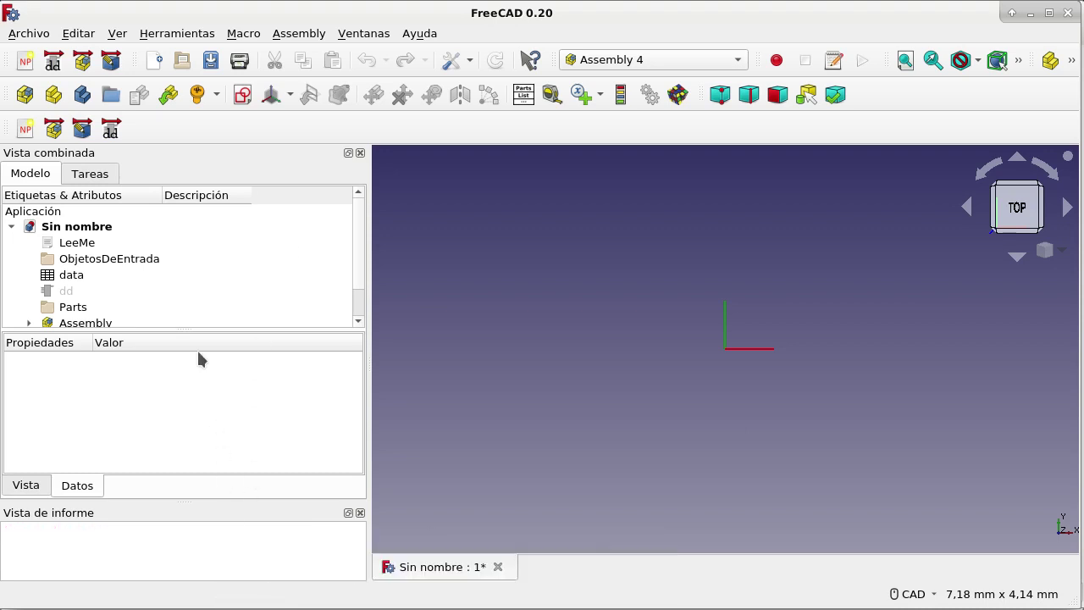